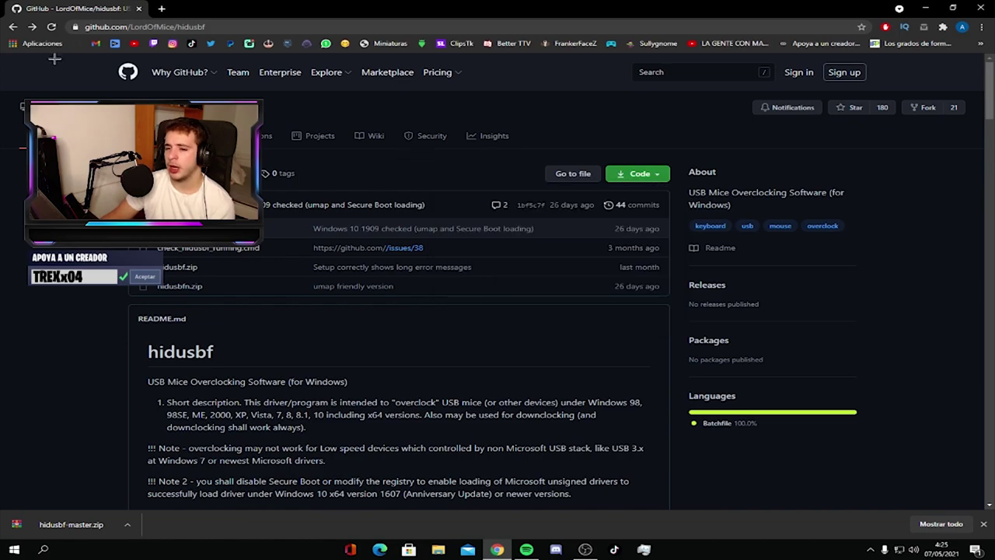
- Reload the hidusbf repository page, view its code download options, and close the browser
left_click(52, 27)
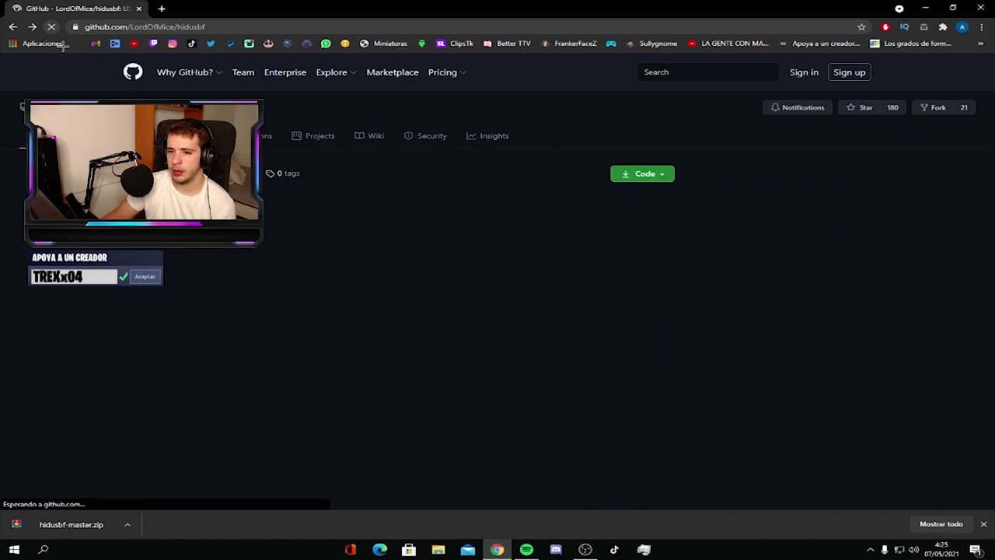
left_click(622, 175)
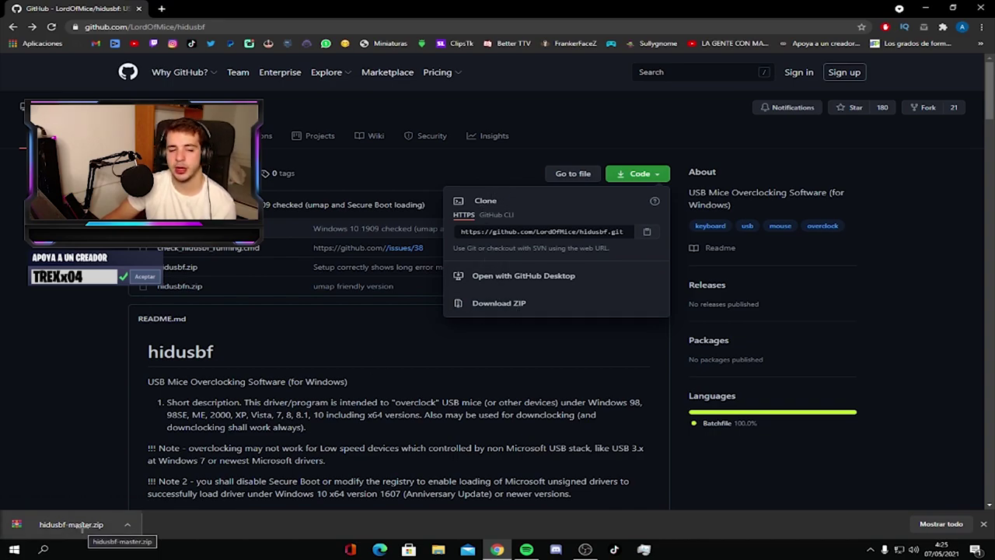
left_click(90, 384)
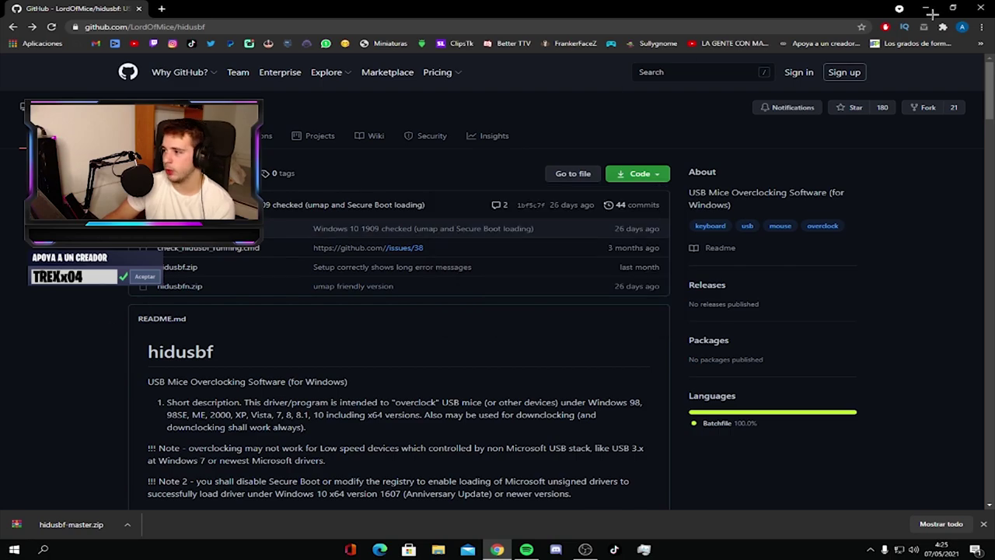
left_click(978, 8)
- Extract the hidusbf-master archive in place on the desktop
left_click(372, 221)
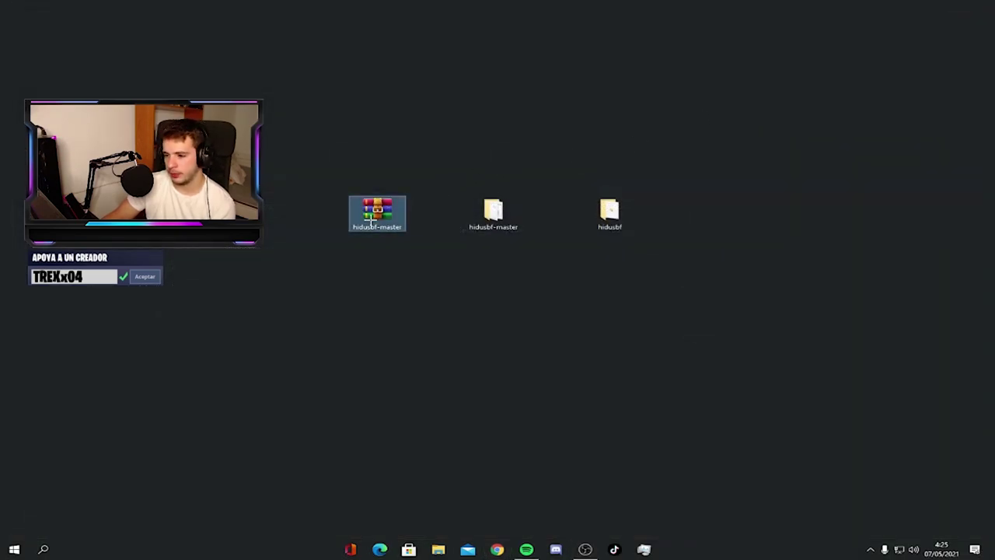
right_click(372, 221)
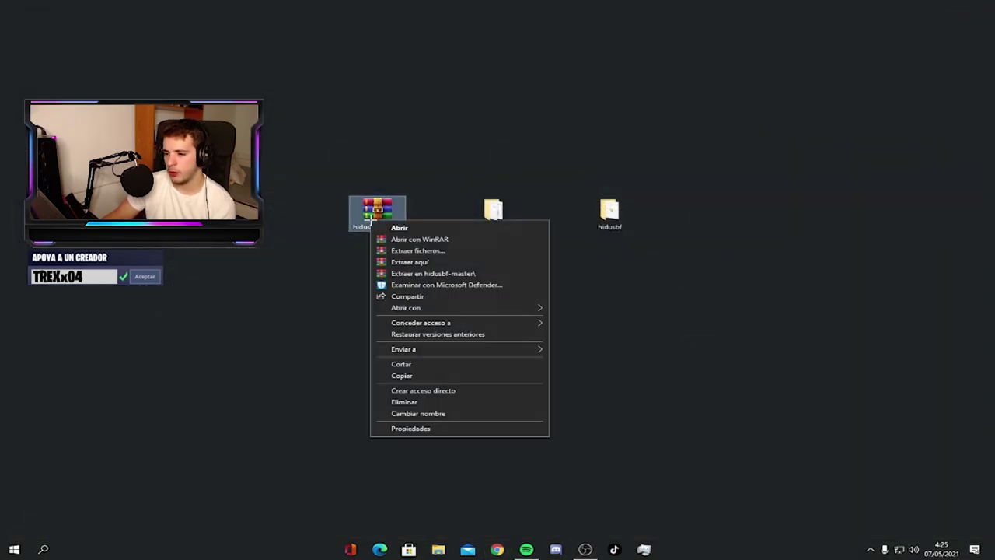
left_click(418, 262)
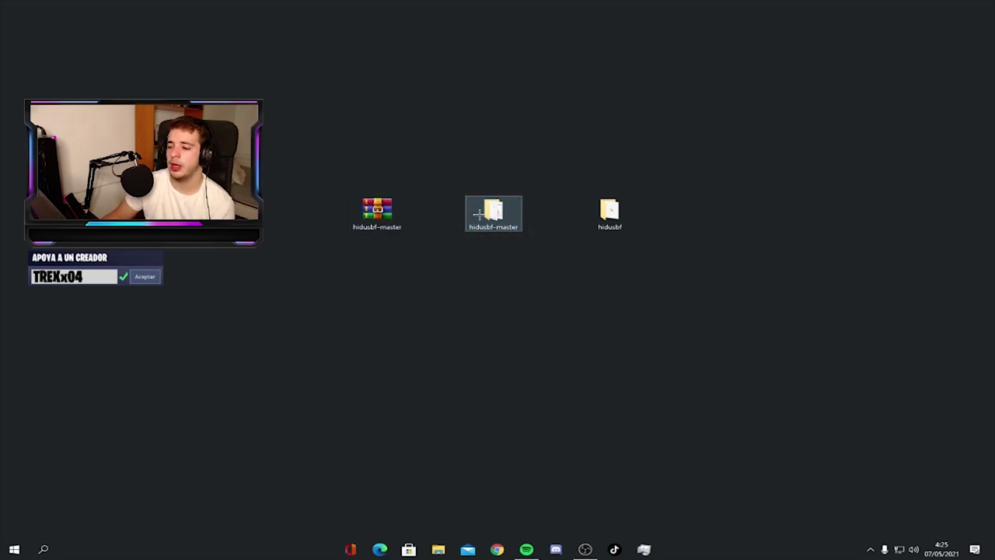
- View the extraction options for the hidusbf archive inside the hidusbf-master folder, and close the folder
double_click(477, 213)
left_click(365, 139)
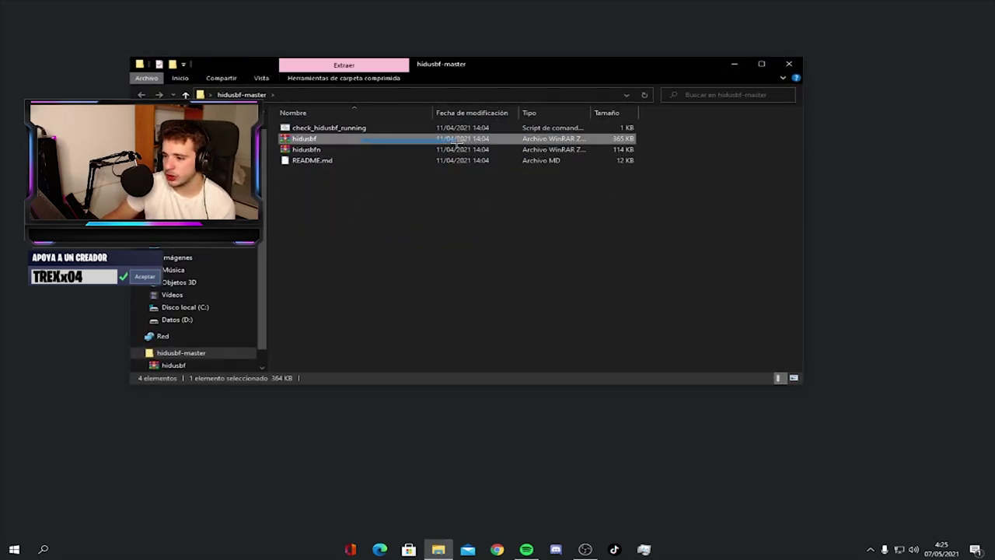
right_click(621, 140)
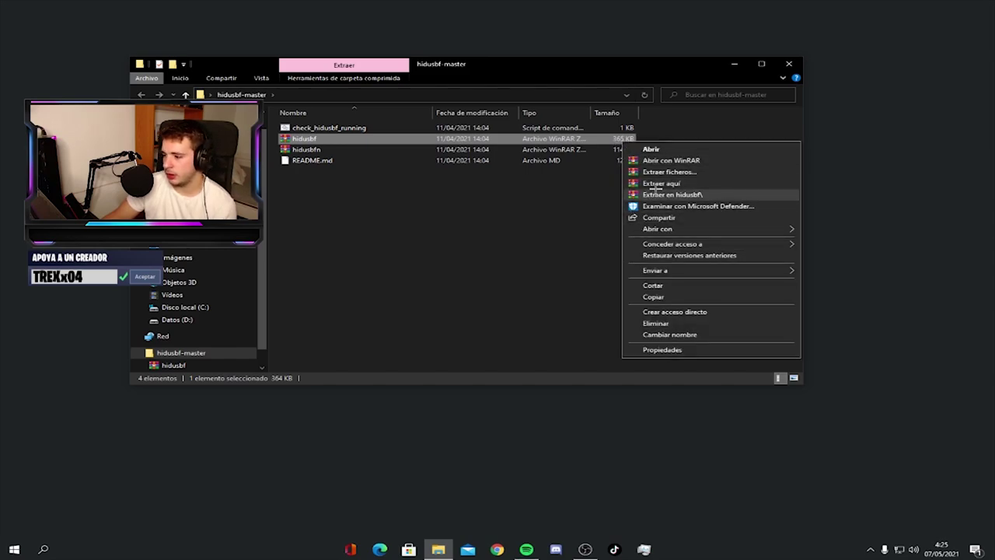
left_click(676, 127)
left_click(789, 63)
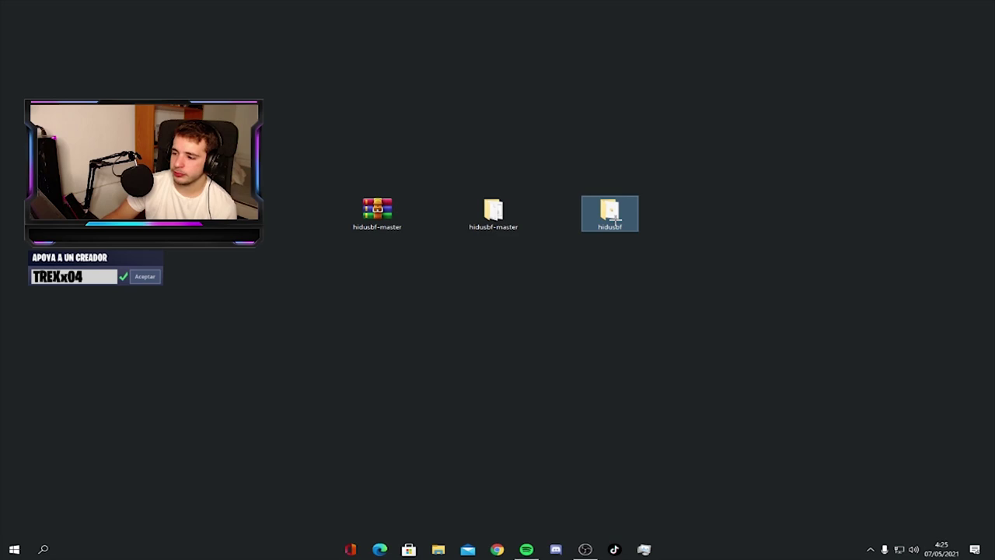
- Launch the Setup application from the DRIVER folder inside the desktop's hidusbf folder
double_click(615, 219)
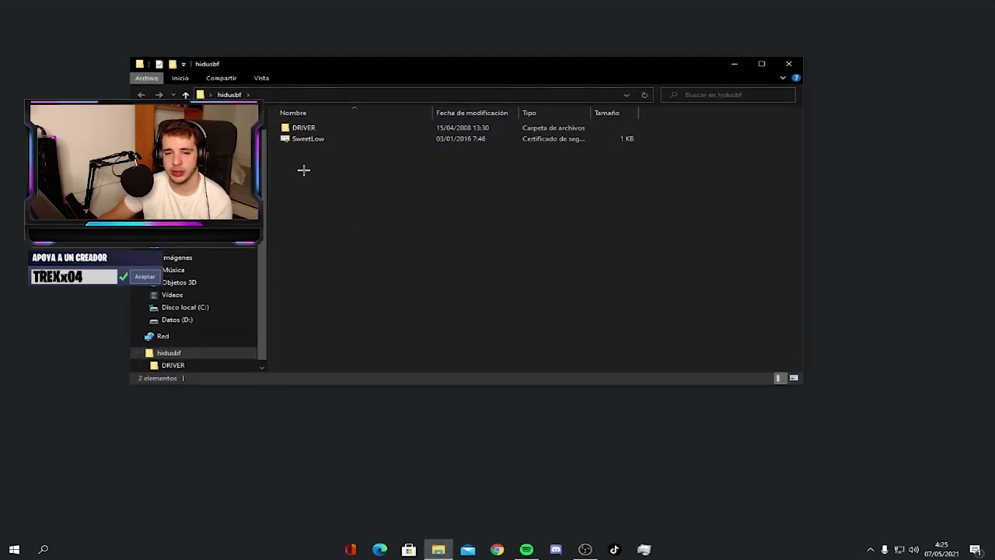
double_click(314, 127)
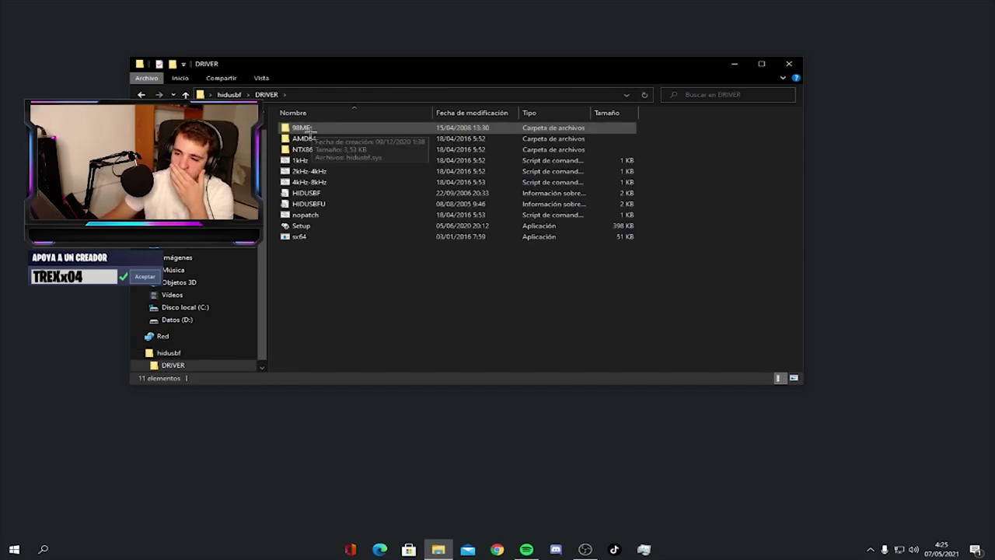
double_click(313, 226)
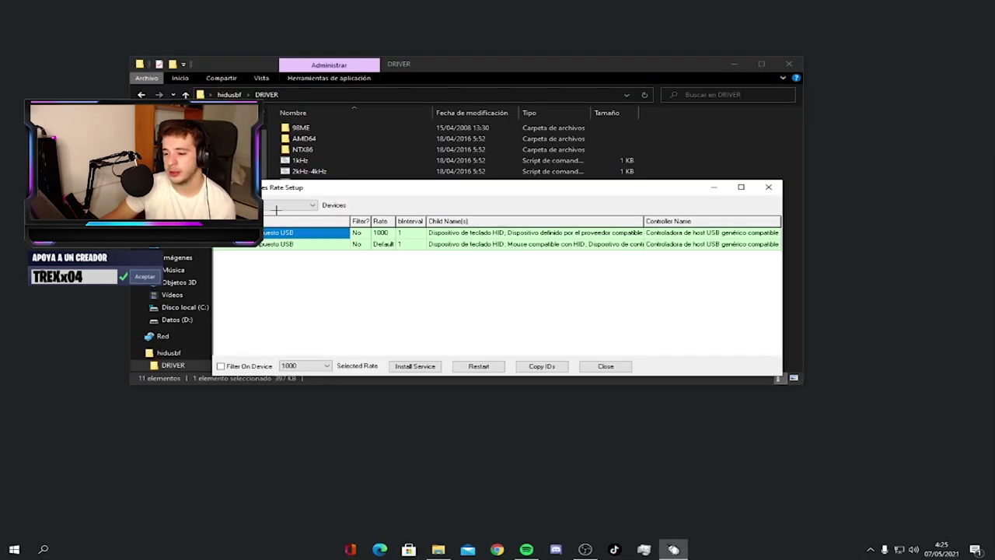
- Close the DRIVER folder window and move the rate setup window slightly upward
left_click(276, 206)
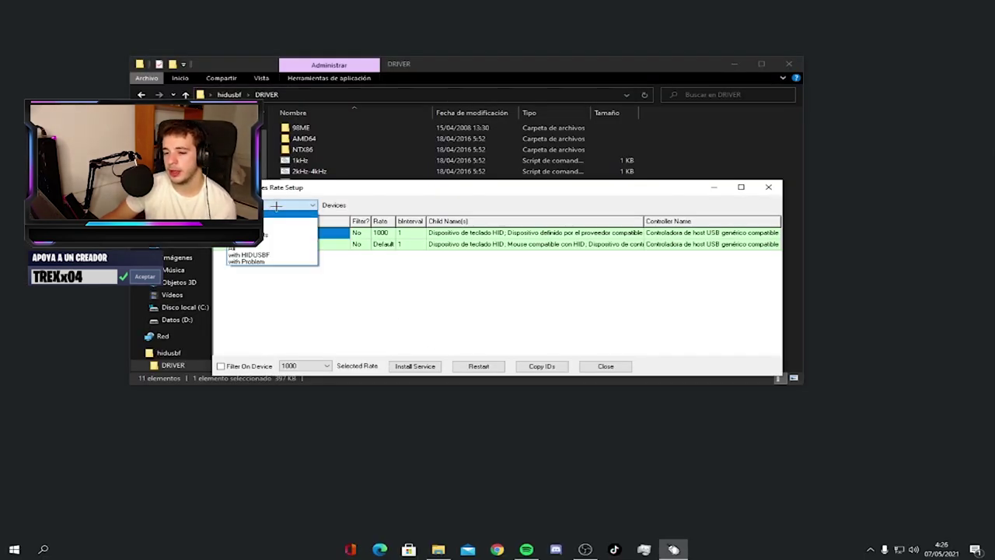
left_click(264, 185)
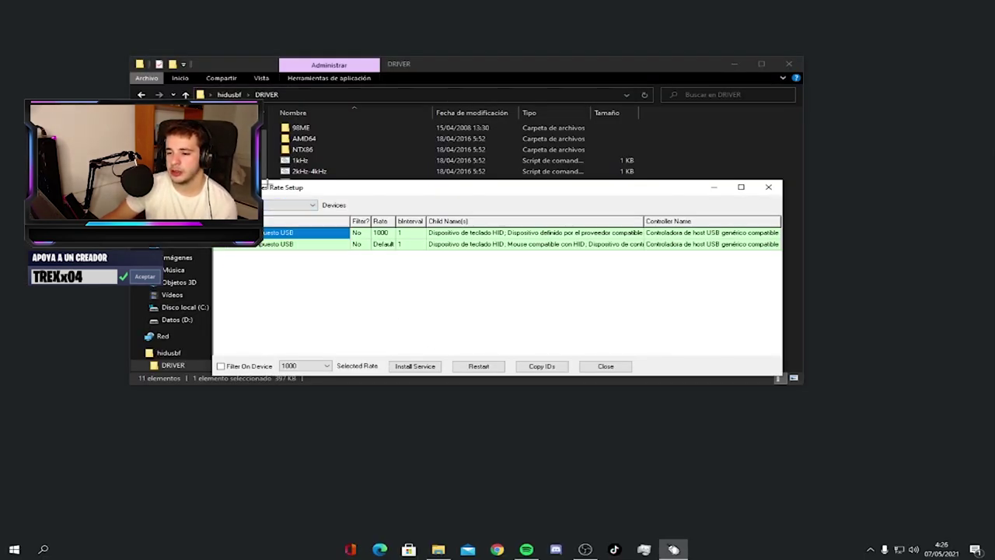
left_click(788, 64)
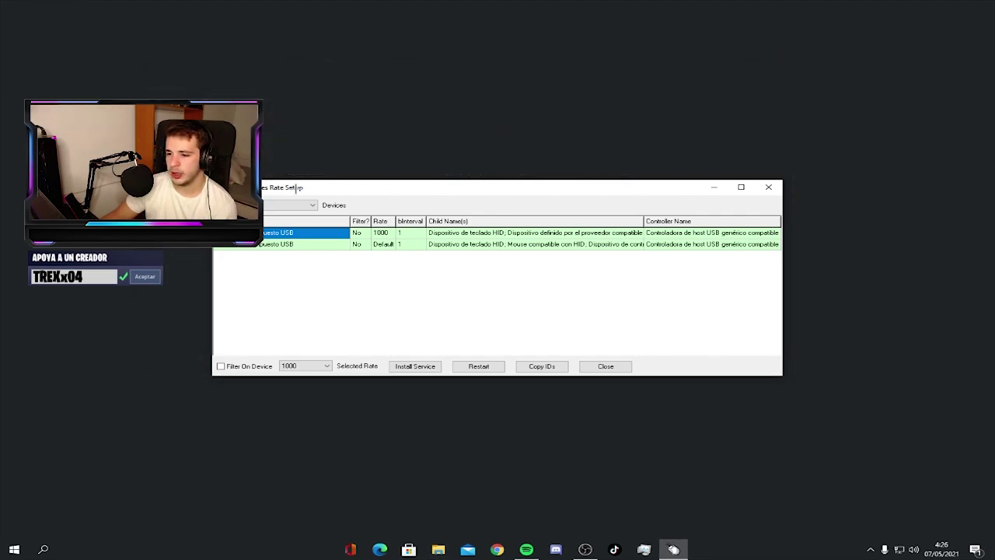
left_click_drag(330, 187, 331, 171)
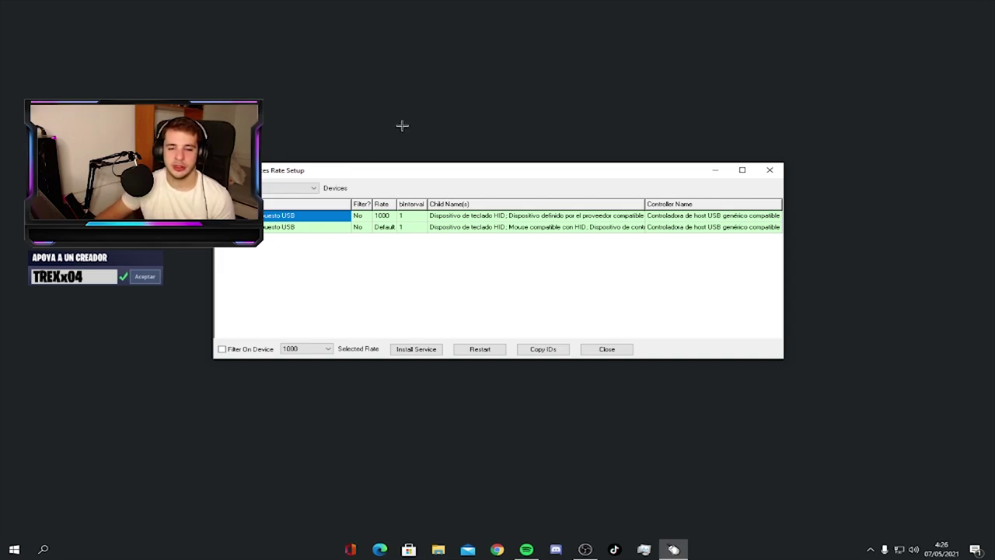
- Set the device filter to All so that every connected USB device is listed
left_click(304, 189)
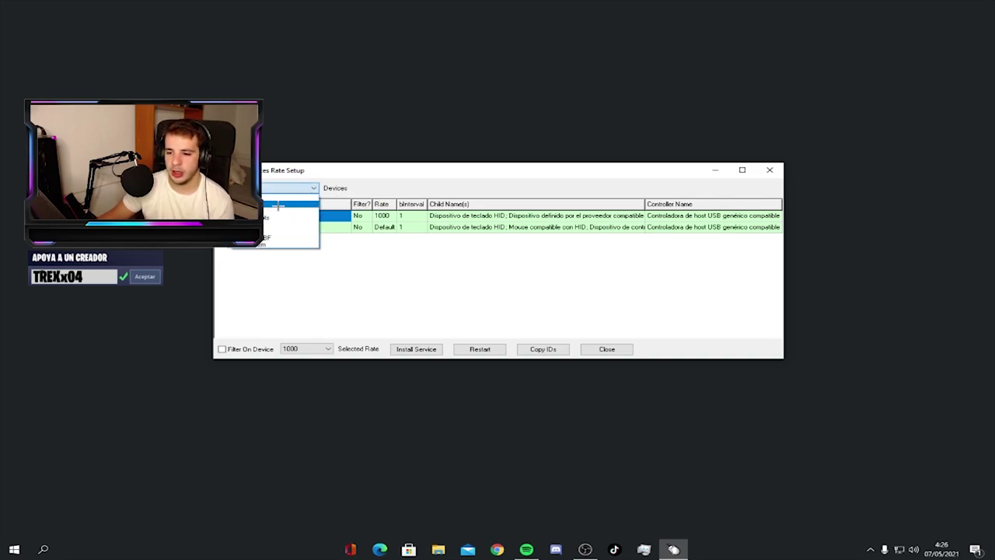
left_click(269, 187)
left_click(273, 187)
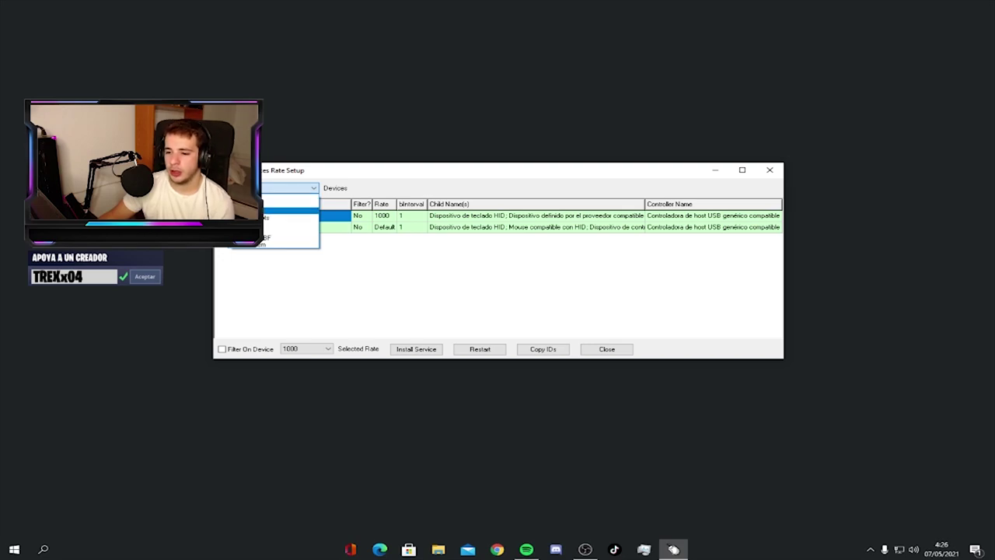
left_click(288, 231)
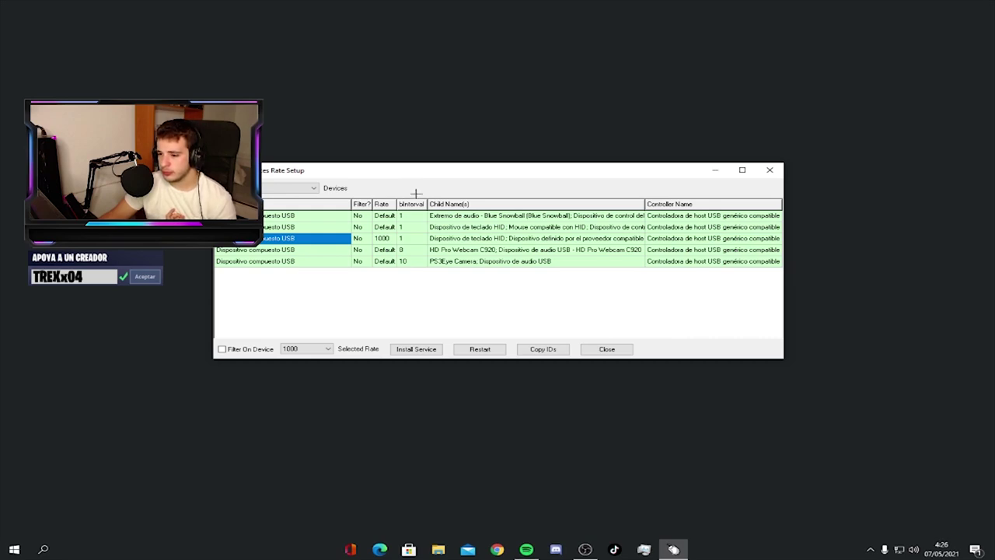
- Examine the child names of the listed USB devices to identify the mouse, keyboard, microphone and cameras
left_click(432, 225)
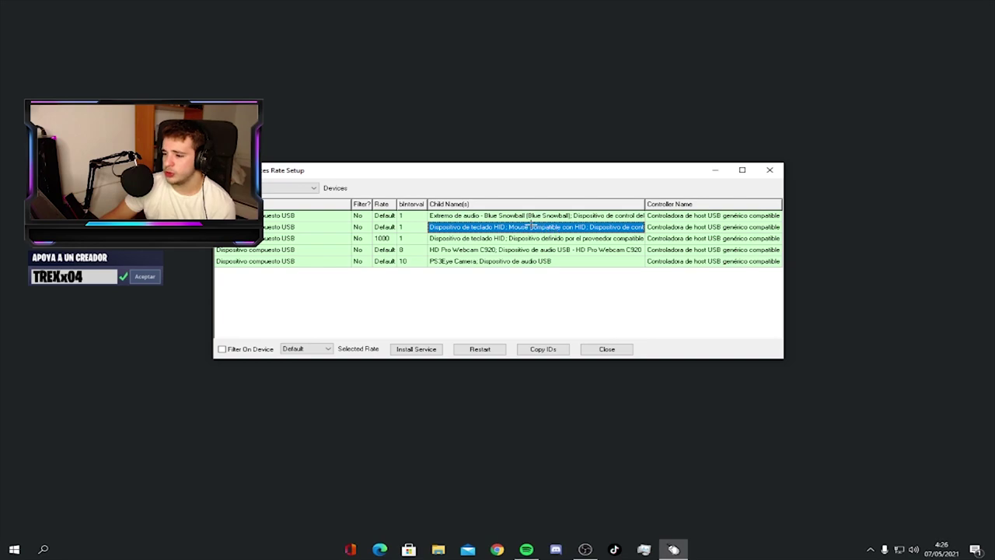
left_click(492, 217)
left_click(482, 259)
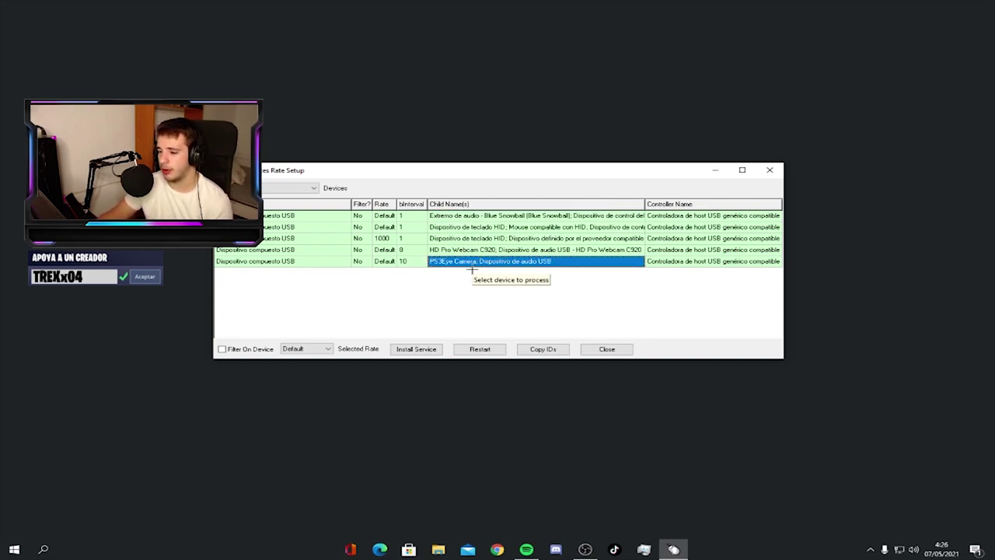
left_click(477, 250)
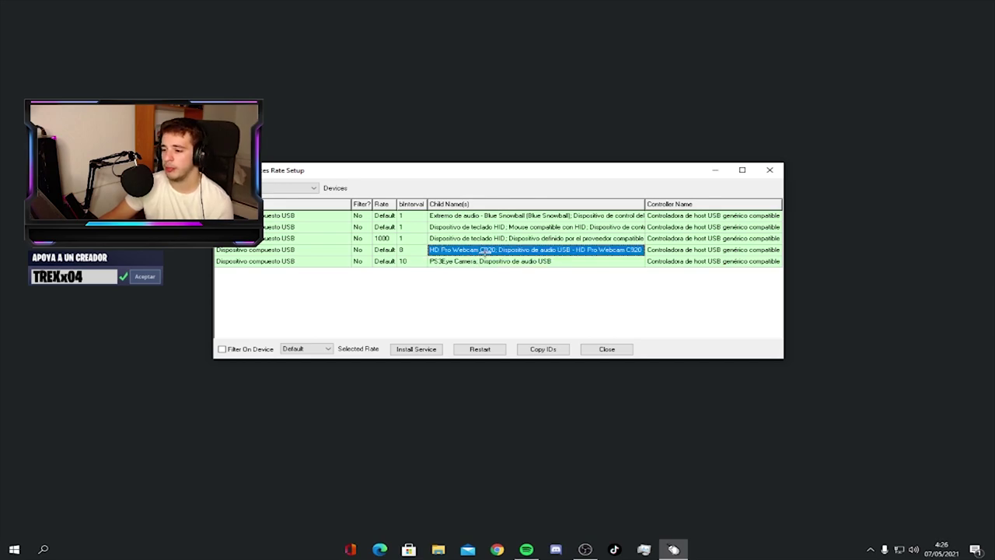
left_click(493, 238)
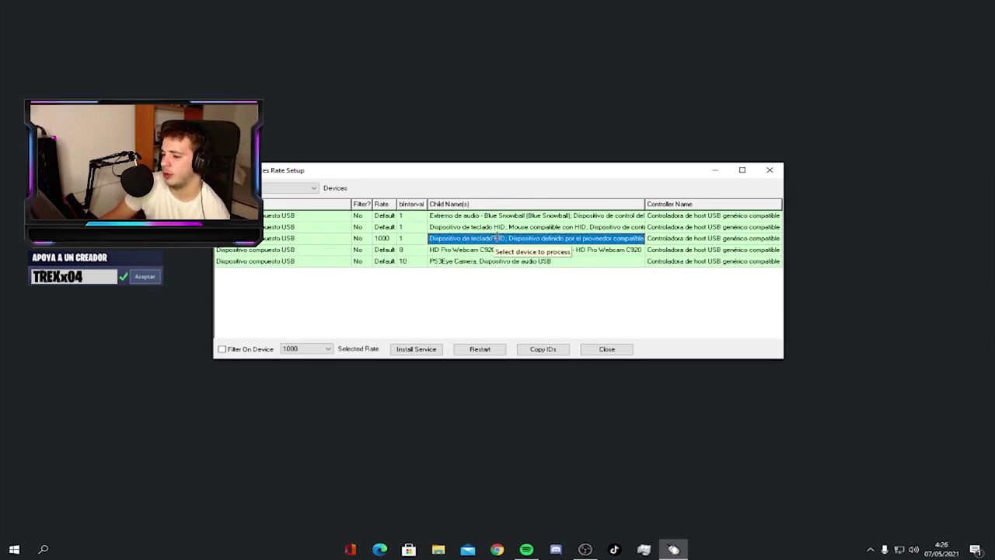
left_click(502, 226)
left_click(511, 216)
left_click(525, 249)
left_click(522, 261)
- Set the selected rate of the HD Pro Webcam C920 device to 1000
left_click(522, 250)
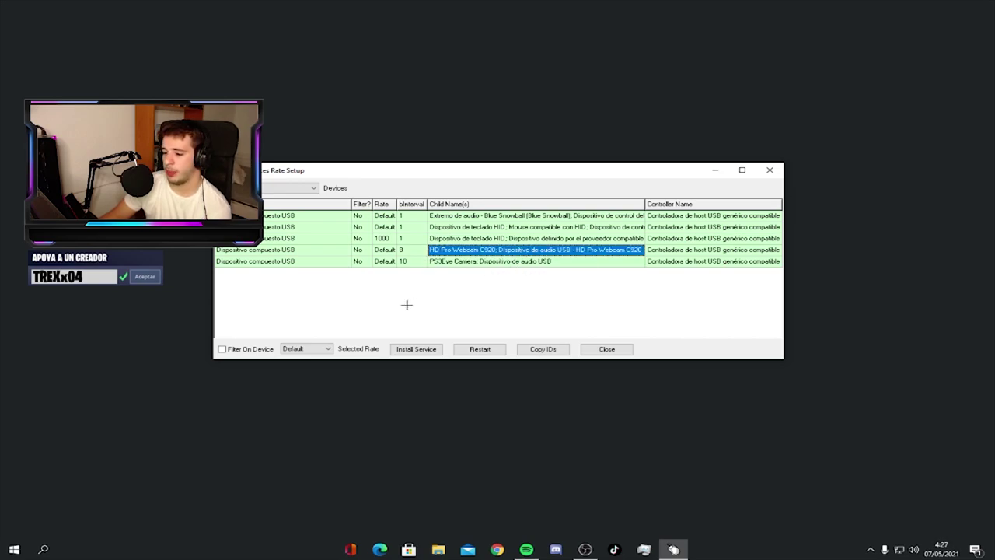
left_click(290, 348)
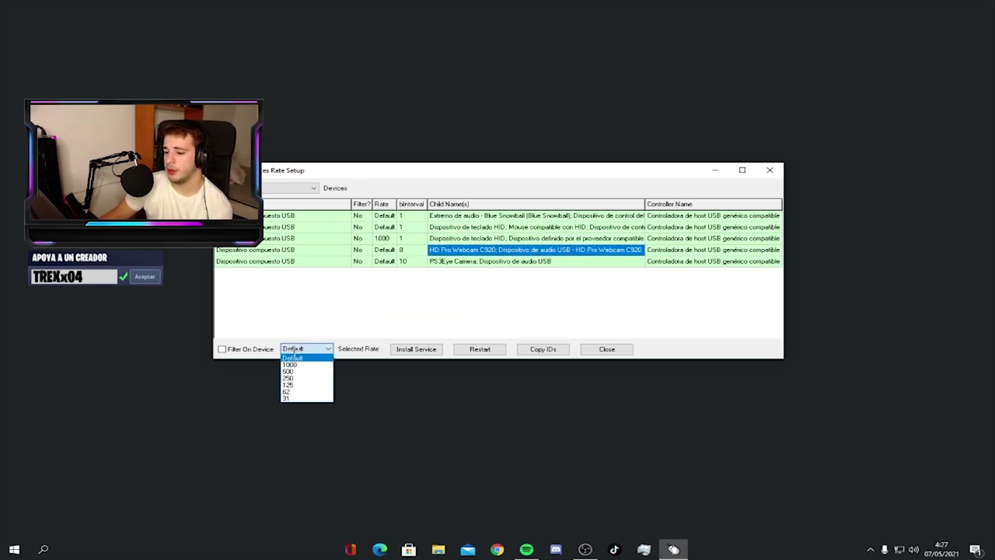
left_click(290, 364)
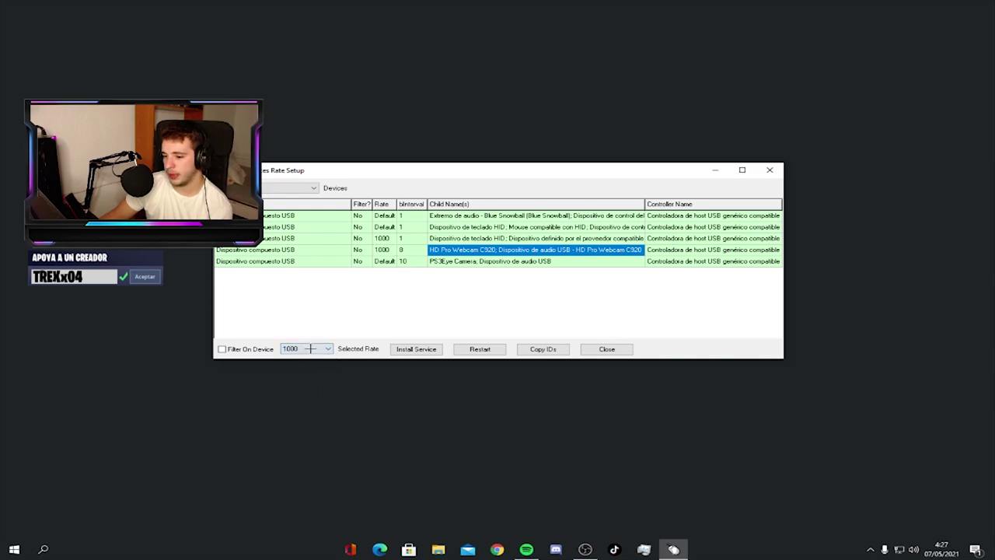
left_click(359, 249)
left_click(408, 249)
- Set the selected rate of the HID-compatible mouse device to 1000
left_click(401, 226)
left_click(382, 226)
left_click(322, 348)
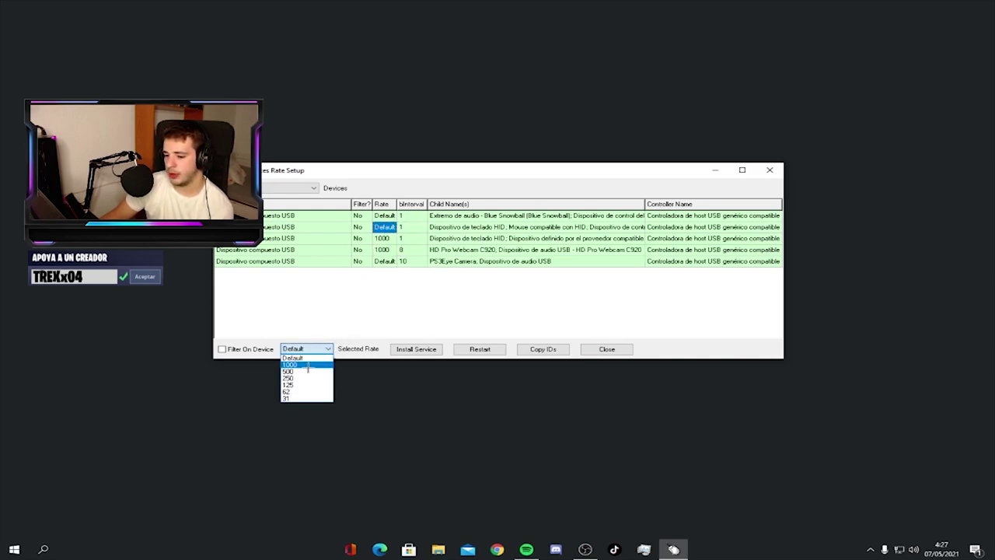
left_click(309, 363)
- Restore the HD Pro Webcam C920 device's selected rate to Default
left_click(382, 250)
left_click(321, 349)
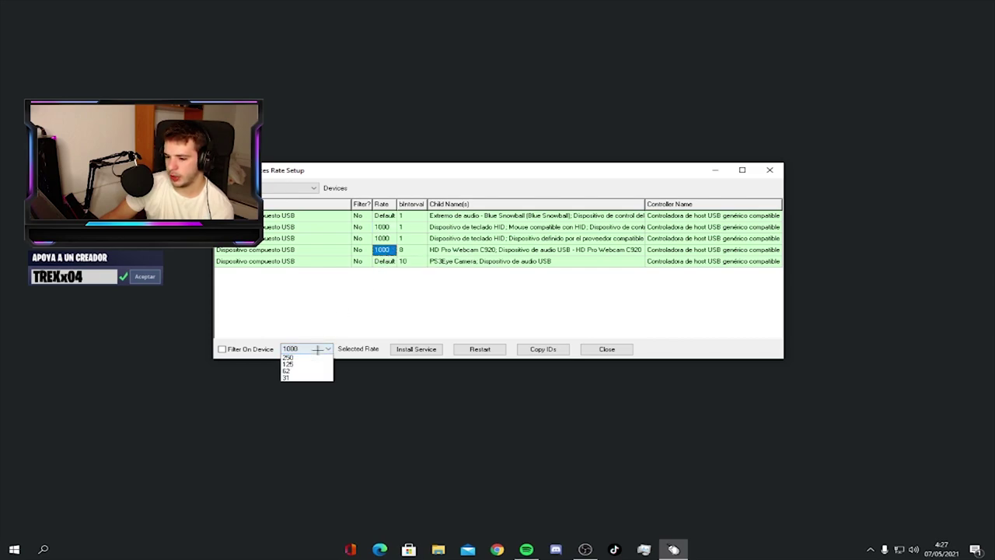
left_click(309, 357)
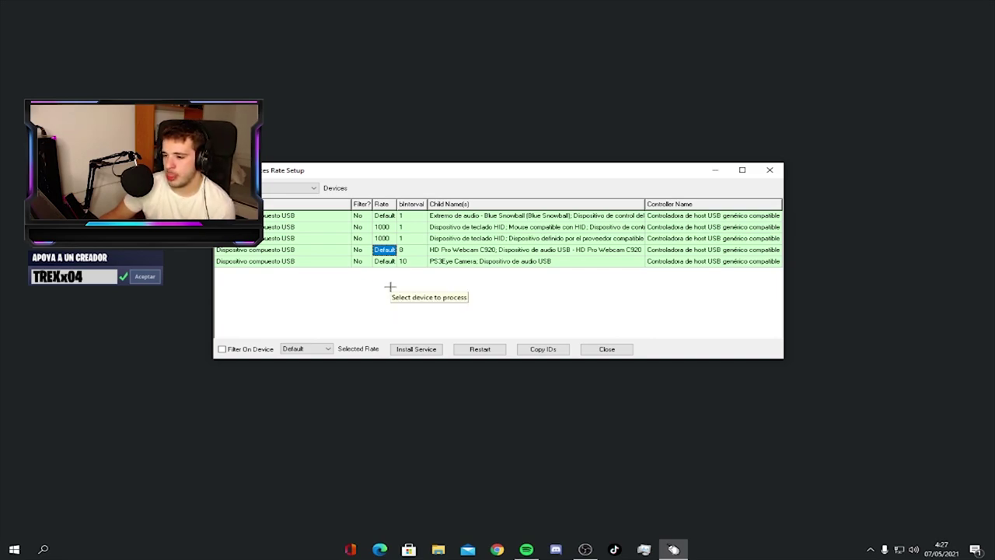
- Select the HID keyboard device with the provider-defined child and install the service
left_click(438, 239)
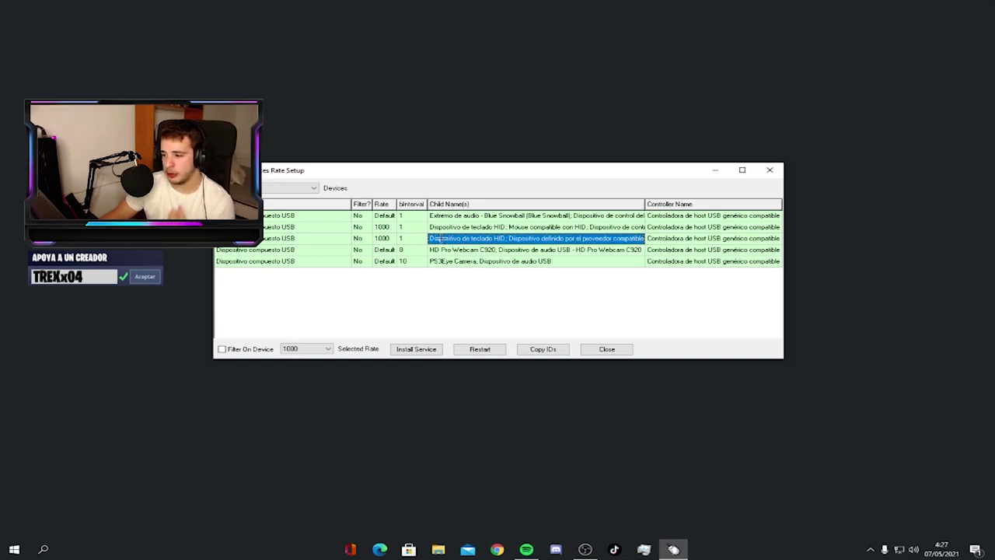
left_click(449, 227)
left_click(536, 239)
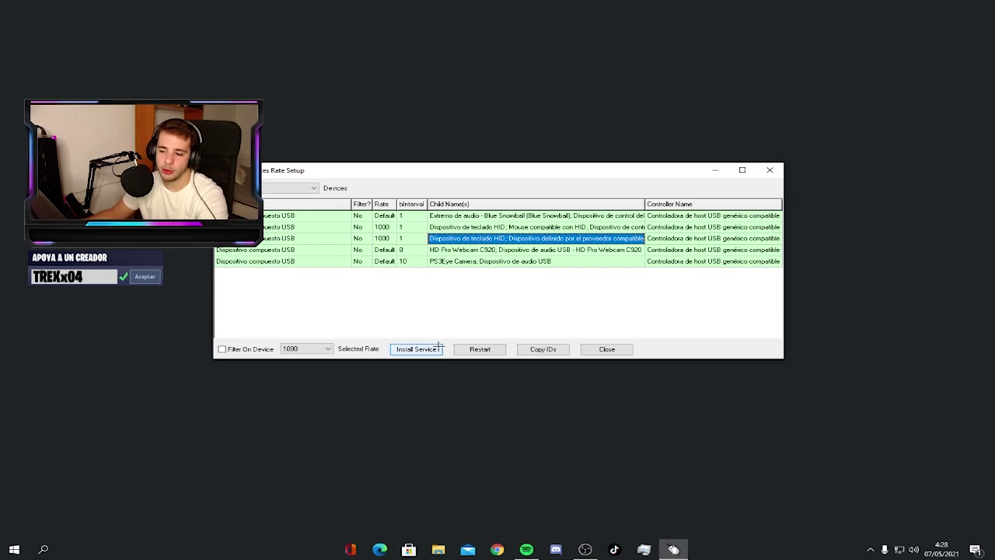
left_click(435, 227)
left_click(437, 237)
left_click(381, 236)
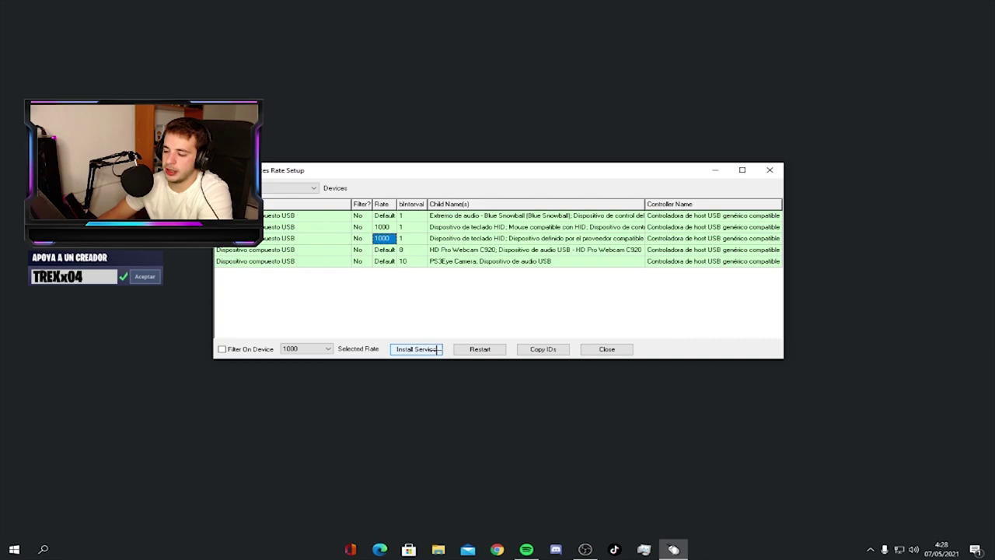
left_click(438, 349)
key("Return")
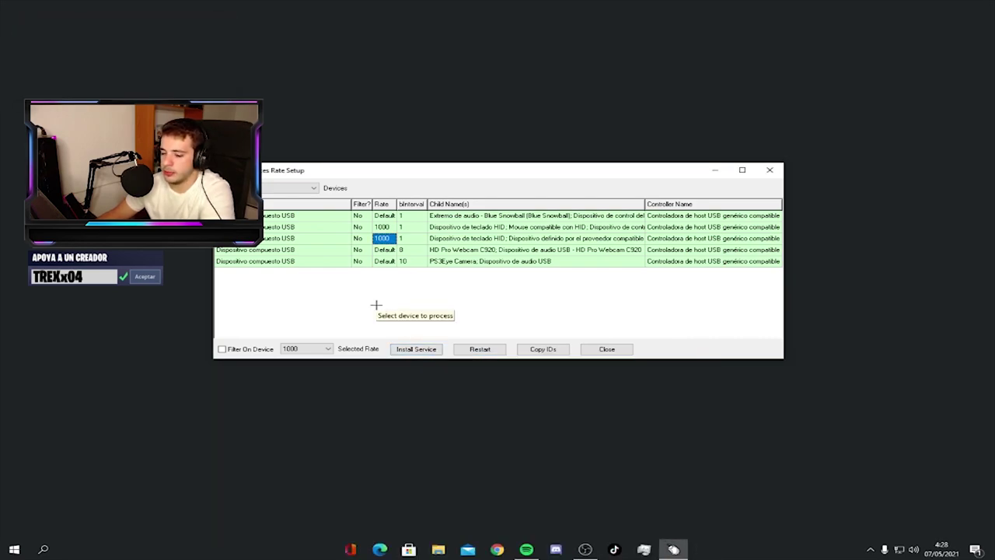
- Enable Filter On Device for the HID keyboard device and for the HID-compatible mouse device
left_click(221, 349)
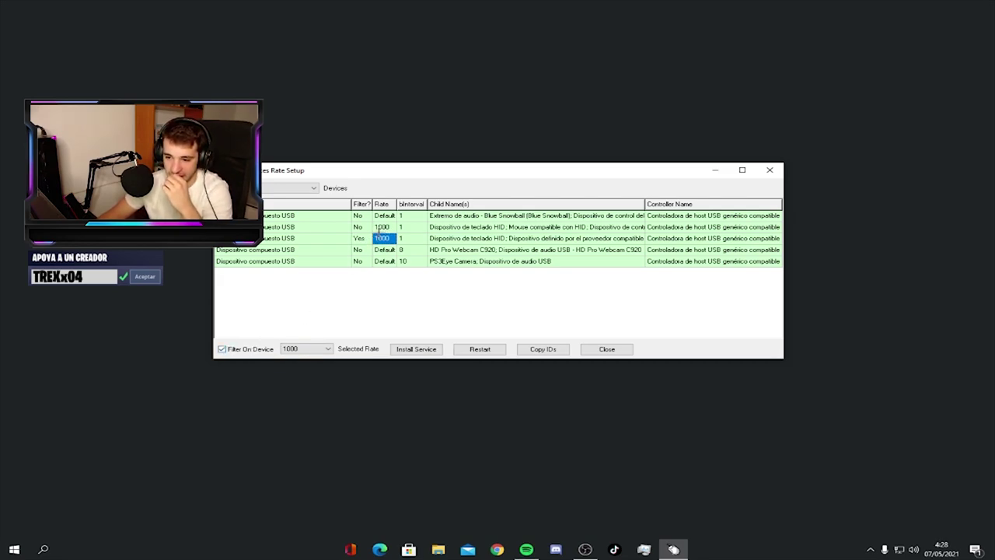
left_click(358, 226)
left_click(238, 349)
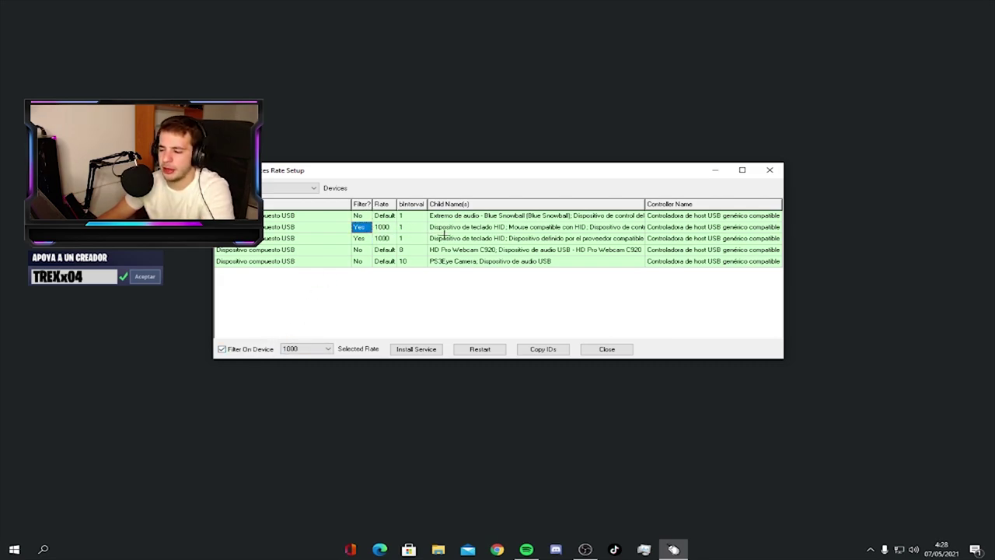
- Install the service for the selected HID-compatible mouse device, select the rate of the HID keyboard device and close the rate setup
left_click(429, 350)
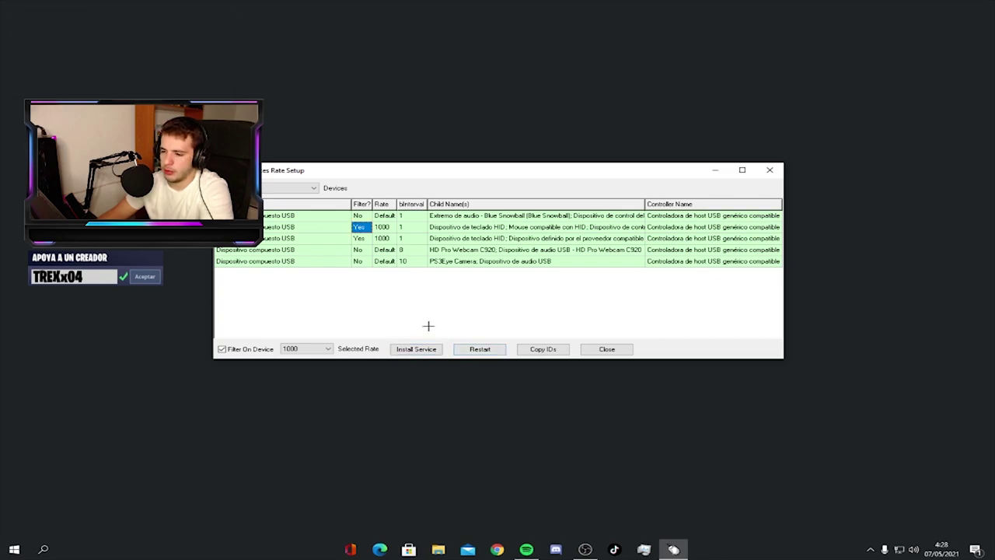
left_click(376, 238)
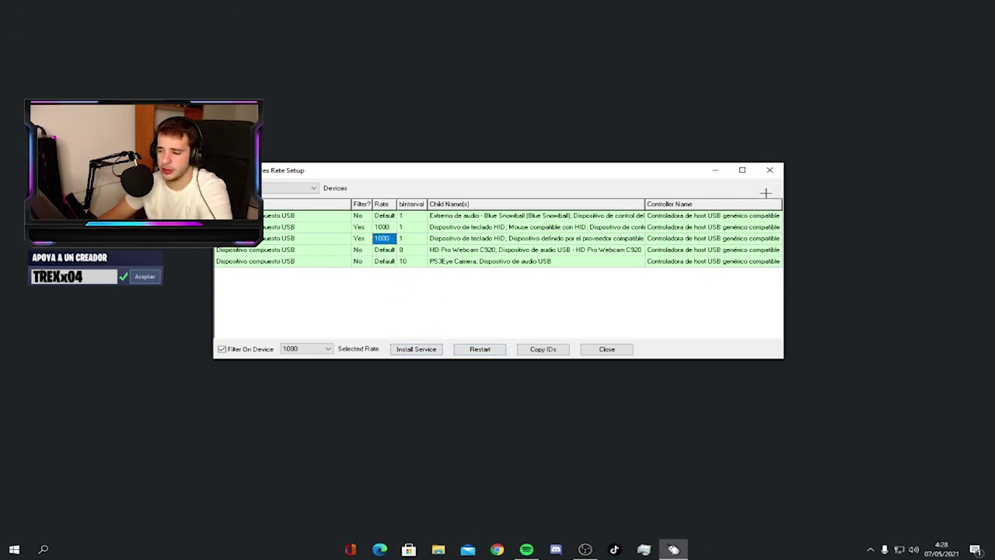
left_click(769, 170)
left_click_drag(602, 207, 24, 16)
left_click_drag(281, 168, 583, 272)
key("Delete")
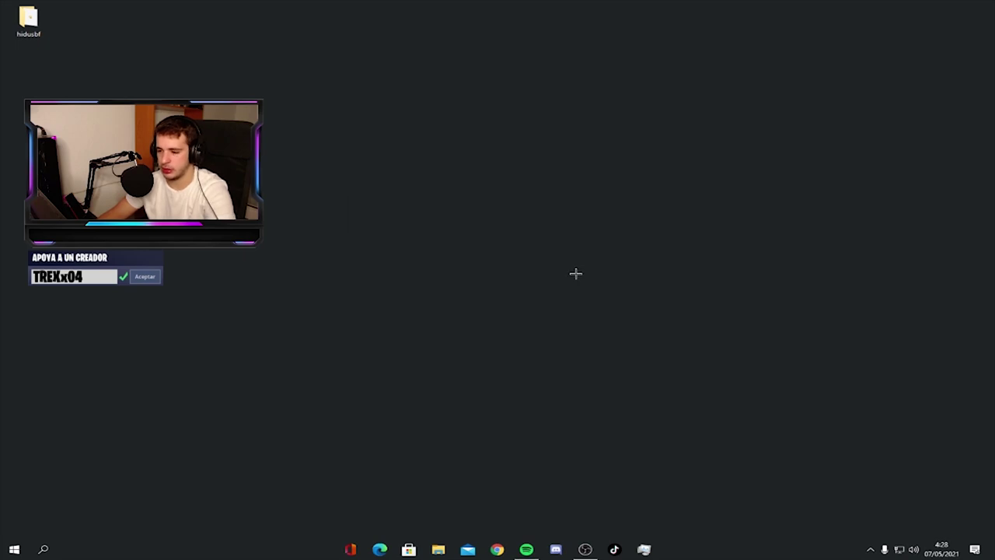
- Open the DRIVER folder inside the hidusbf folder and launch the USB devices rate setup again
double_click(28, 20)
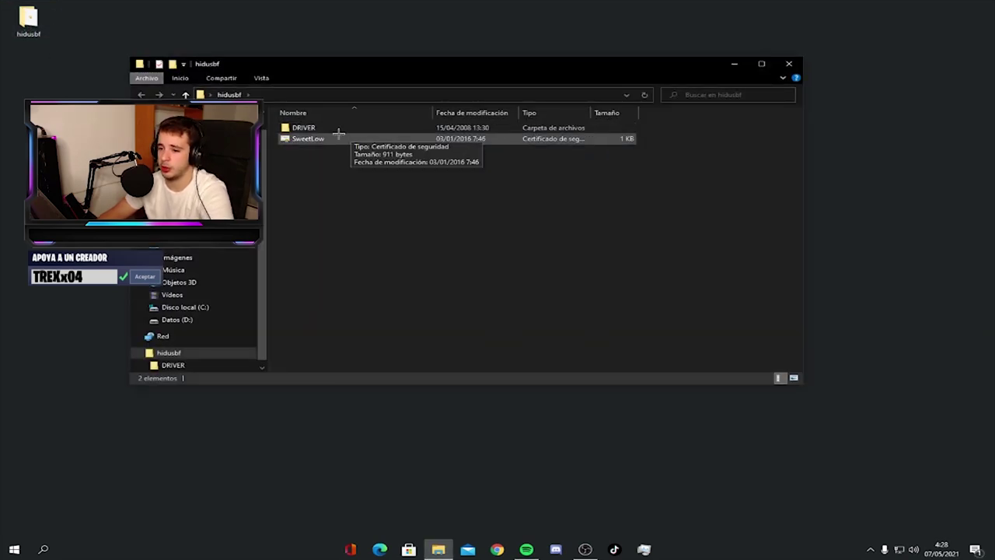
double_click(337, 126)
double_click(303, 224)
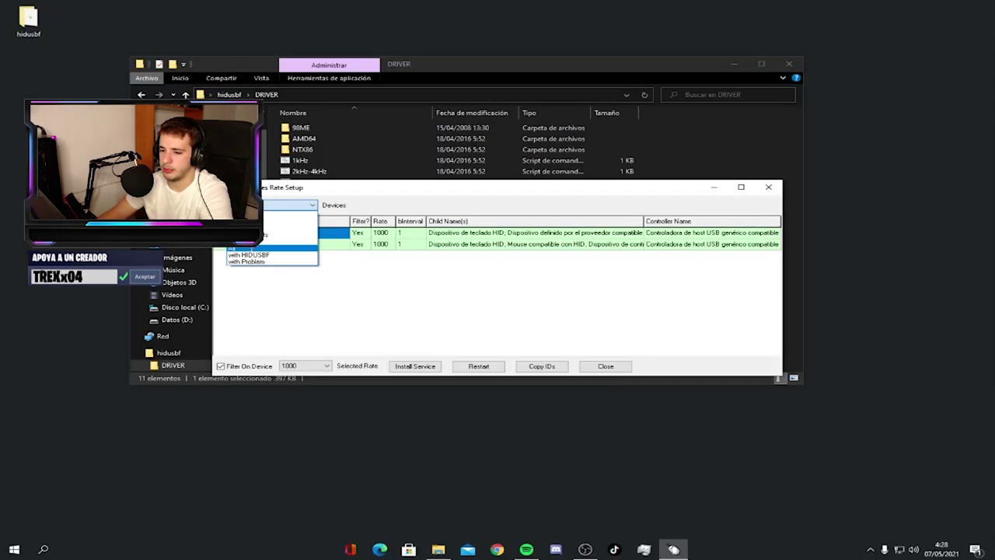
- Check the saved filters and rates with the device list set to All and to its first option, and close the rate setup
left_click(293, 247)
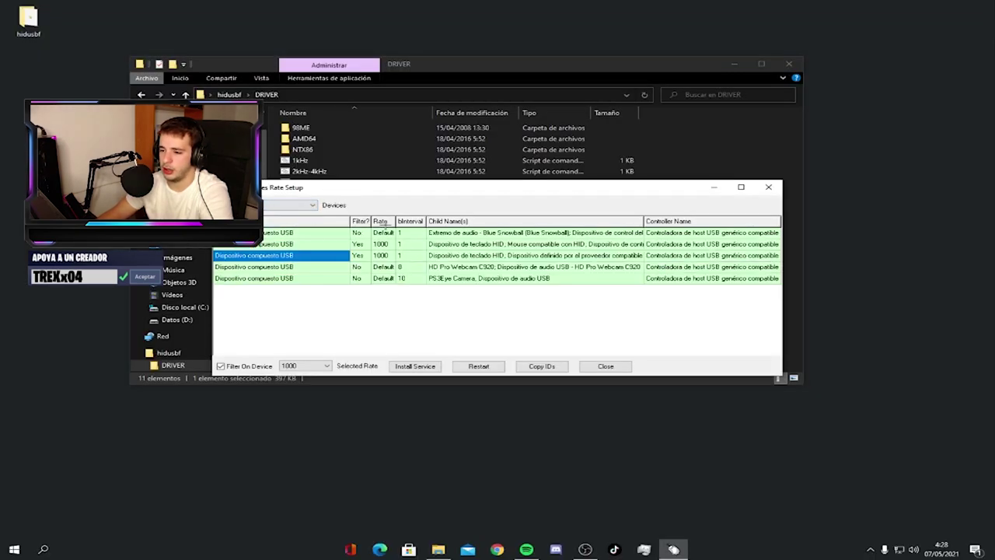
left_click(301, 206)
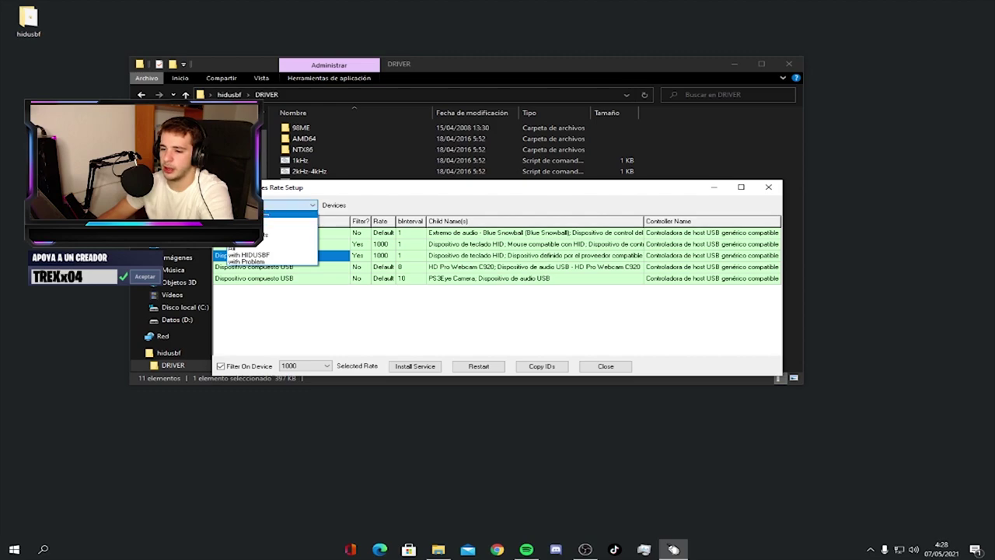
left_click(265, 214)
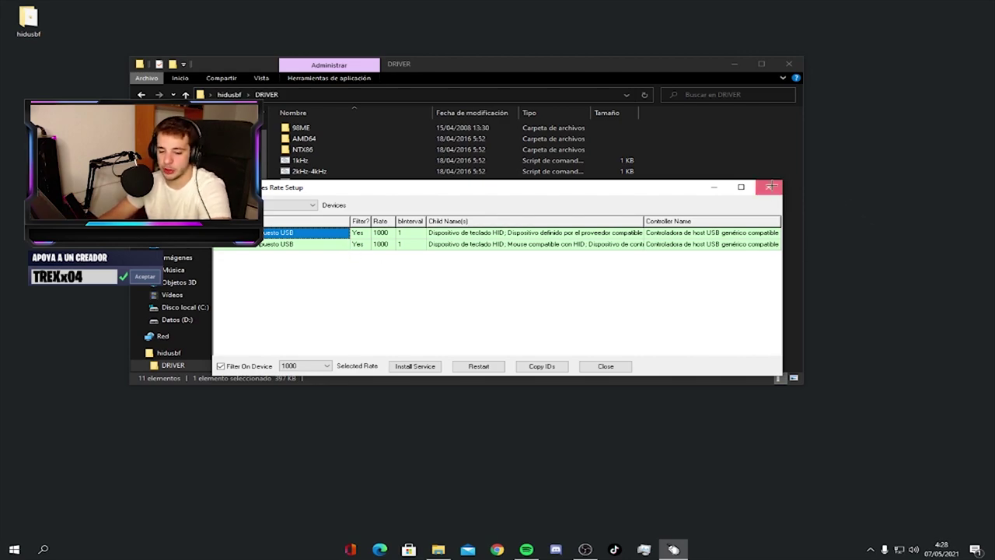
left_click(769, 187)
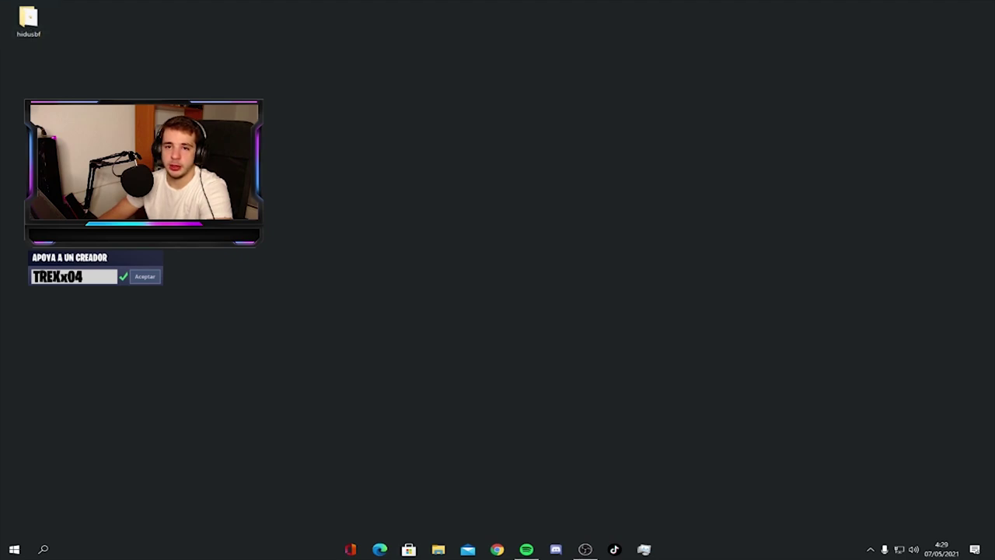
left_click_drag(28, 20, 497, 212)
left_click(667, 272)
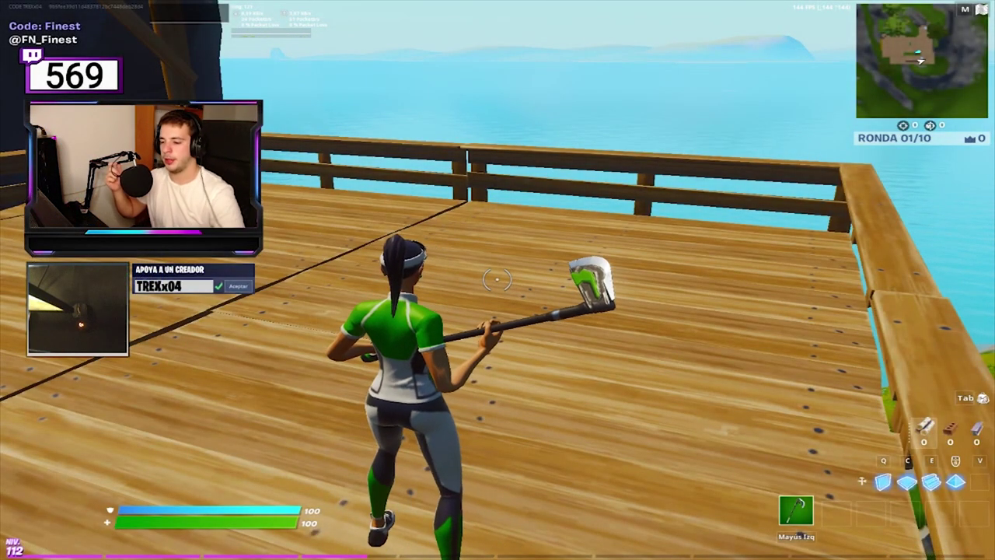
key("2")
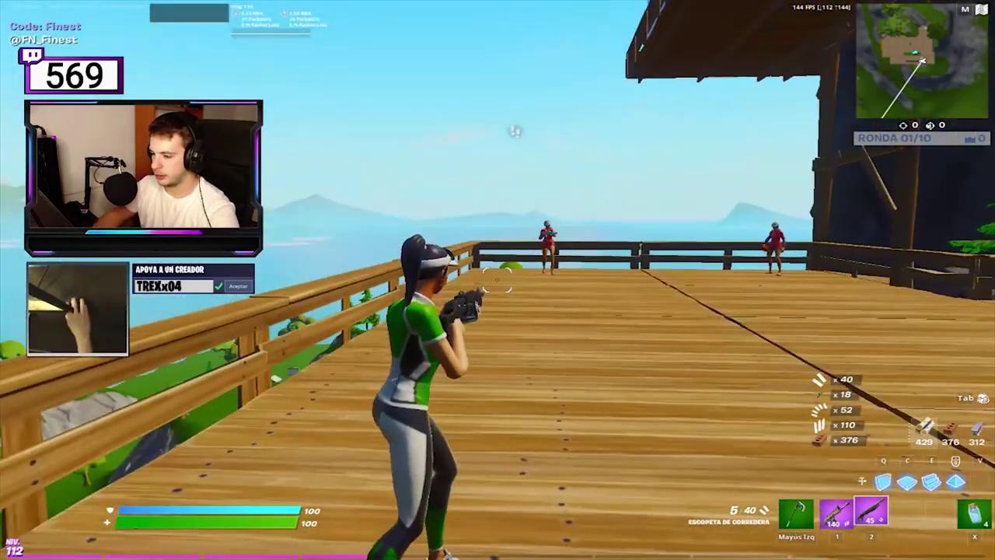
key("2")
key("1")
key("w")
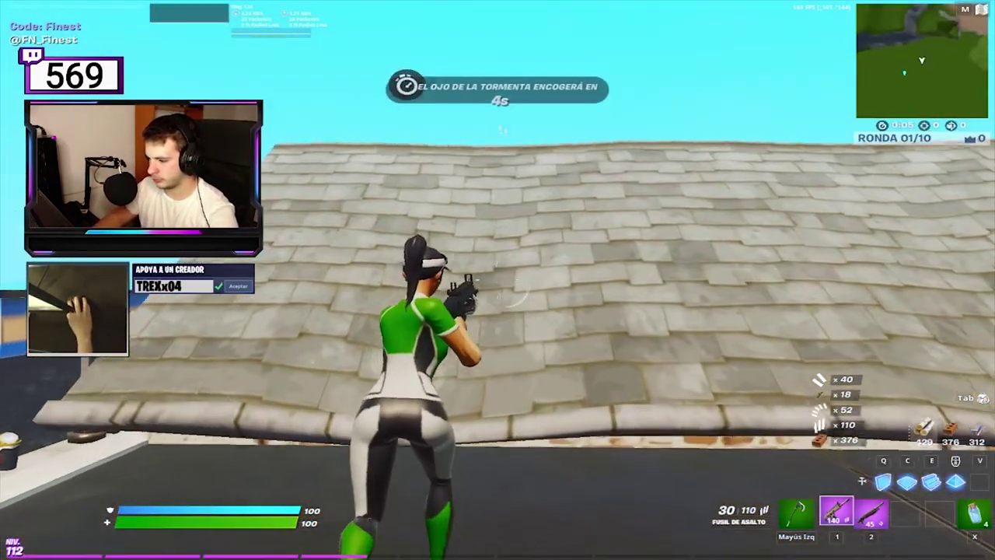
key("e")
left_click(497, 280)
left_click(497, 280)
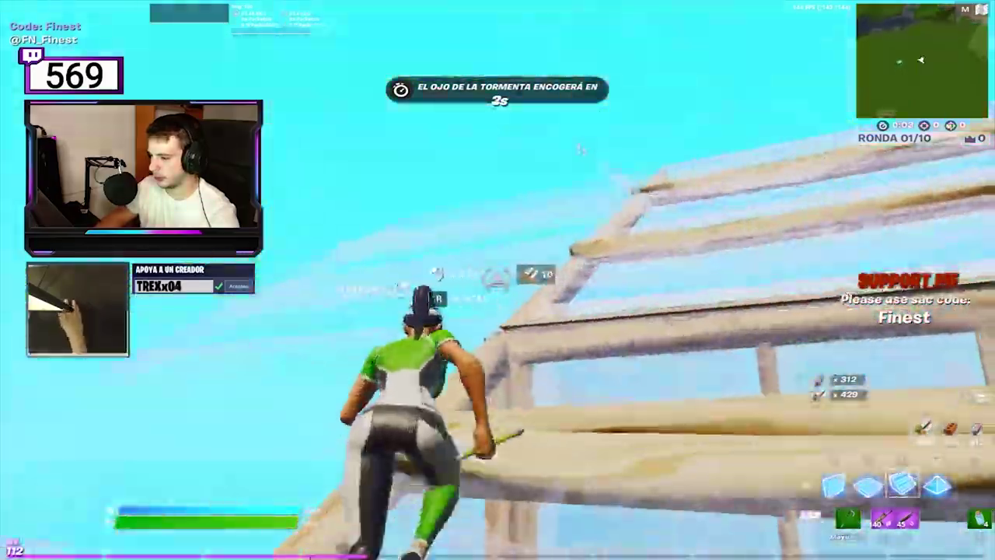
key("c")
left_click(498, 280)
key("2")
key("e")
left_click(497, 279)
key("2")
key("e")
left_click(497, 279)
key("2")
key("e")
left_click(497, 279)
key("1")
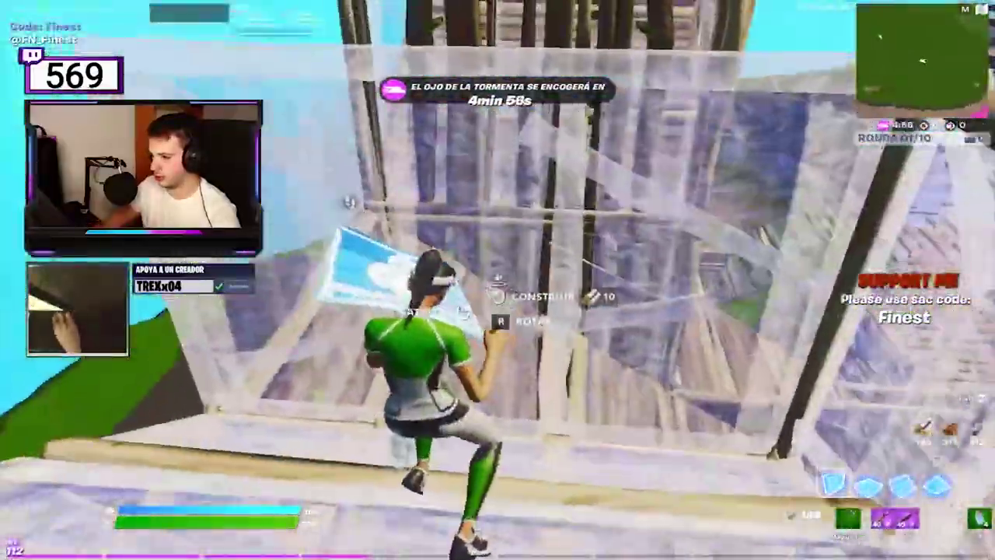
left_click(497, 280)
key("2")
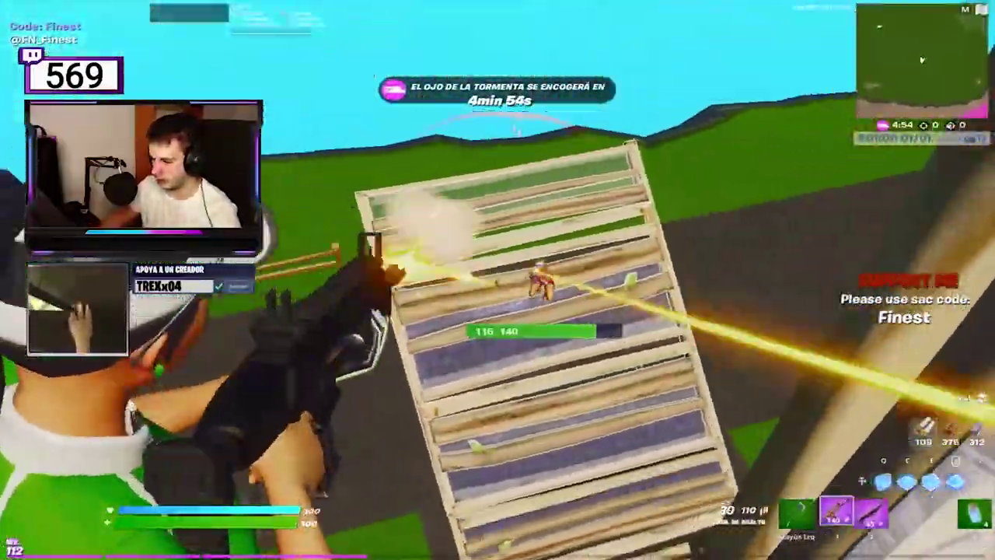